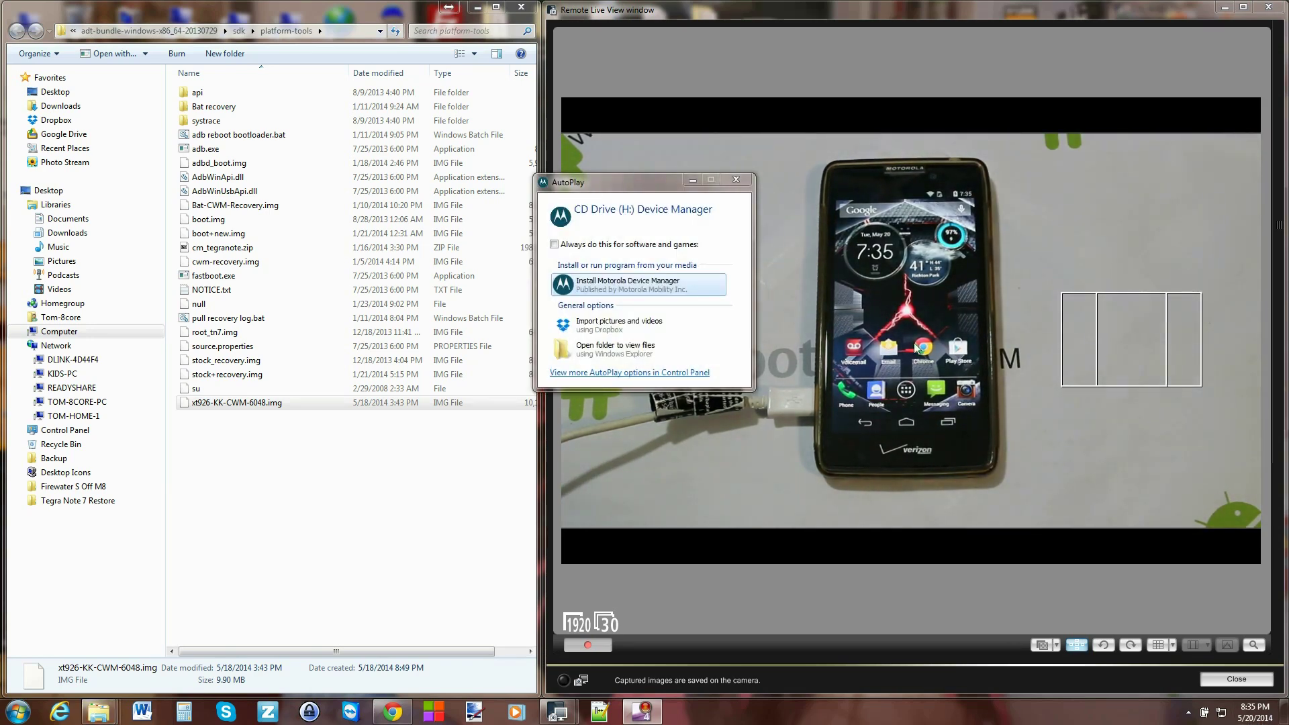
- Dismiss AutoPlay and look through the DROID RAZR HD internal storage download folder
left_click(738, 182)
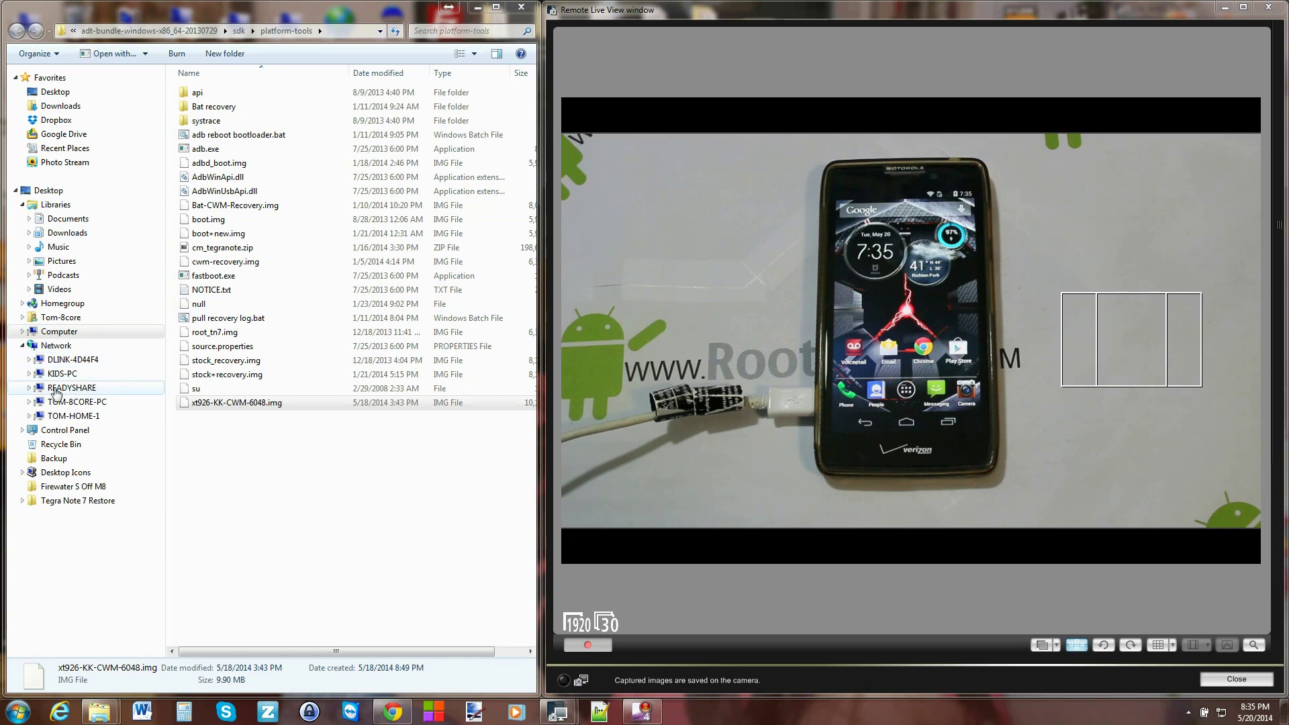
left_click(22, 332)
left_click(67, 444)
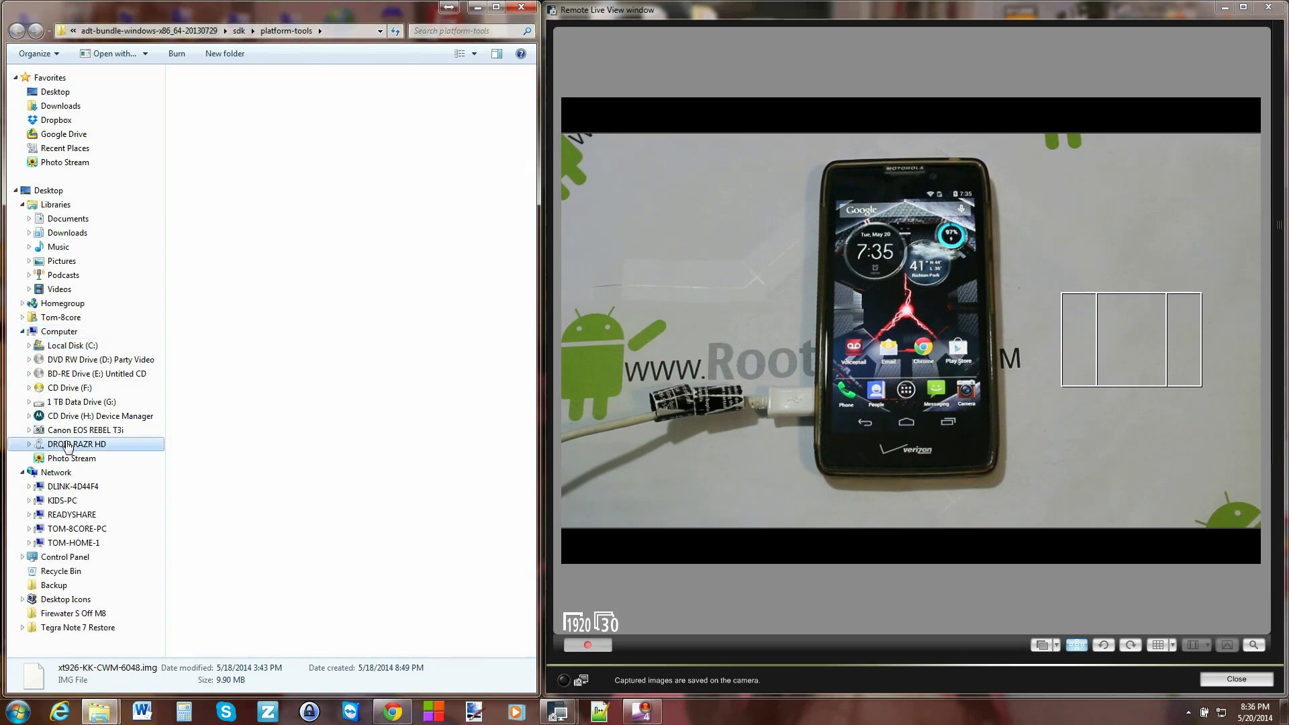
double_click(296, 86)
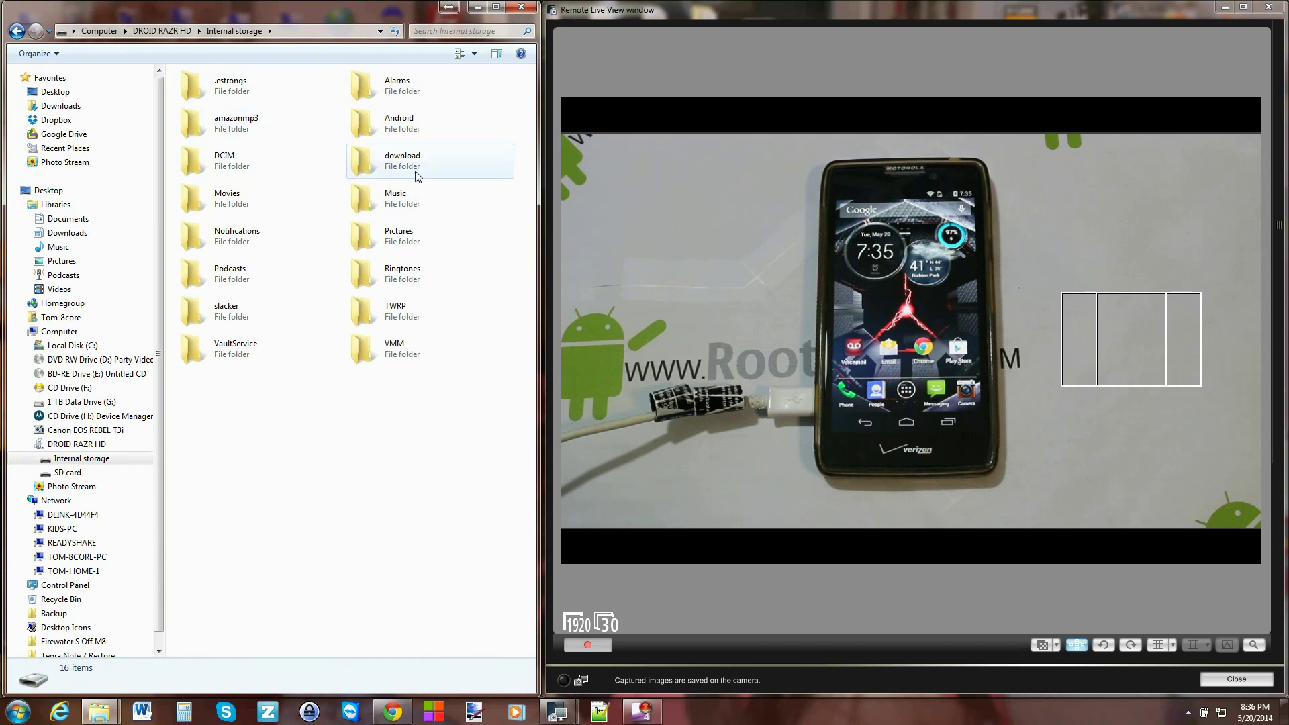
double_click(417, 176)
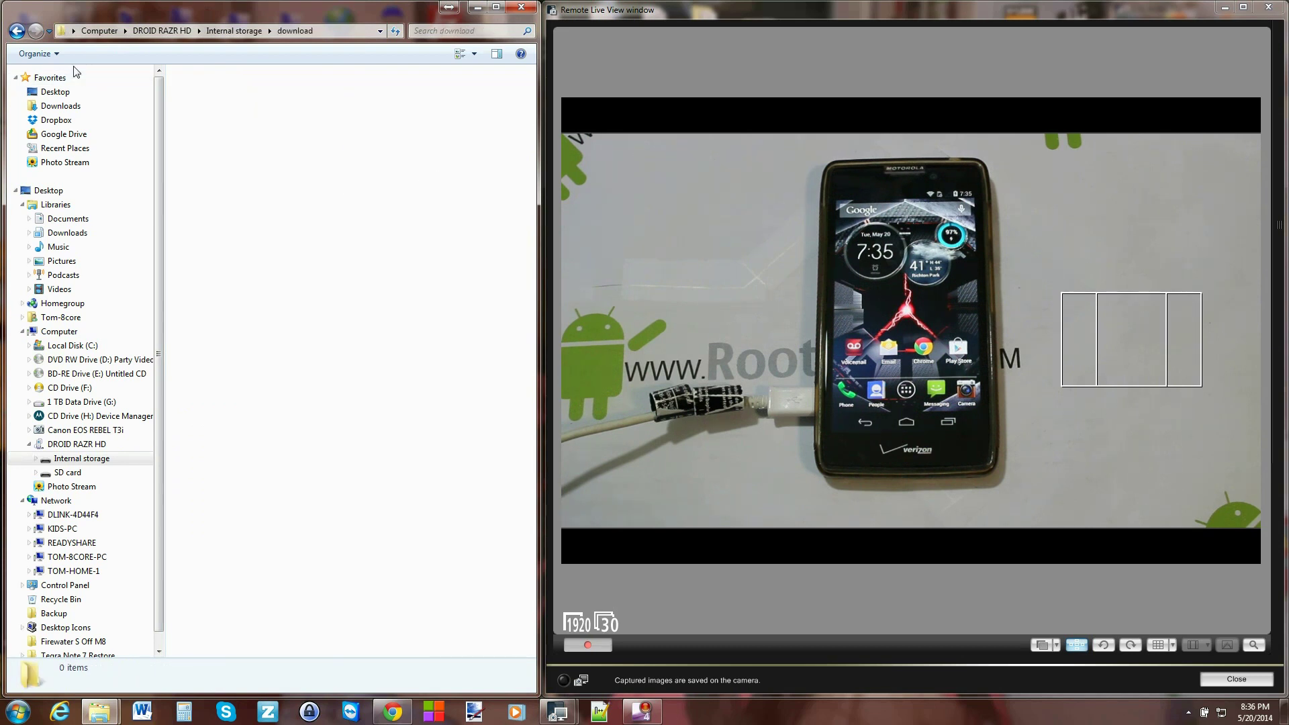
left_click(16, 31)
left_click(17, 31)
- Confirm SuperSU-v1.94.zip sits in the phone SD card's Downloads folder
double_click(381, 86)
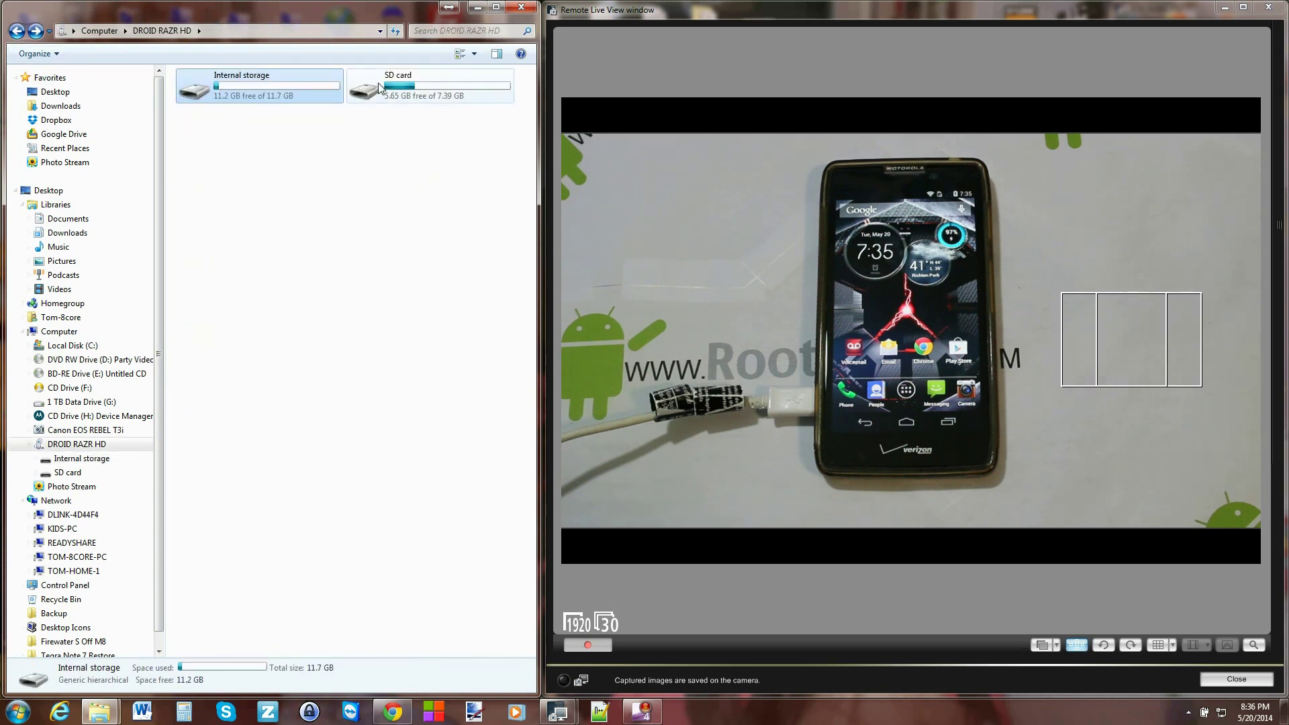
double_click(259, 165)
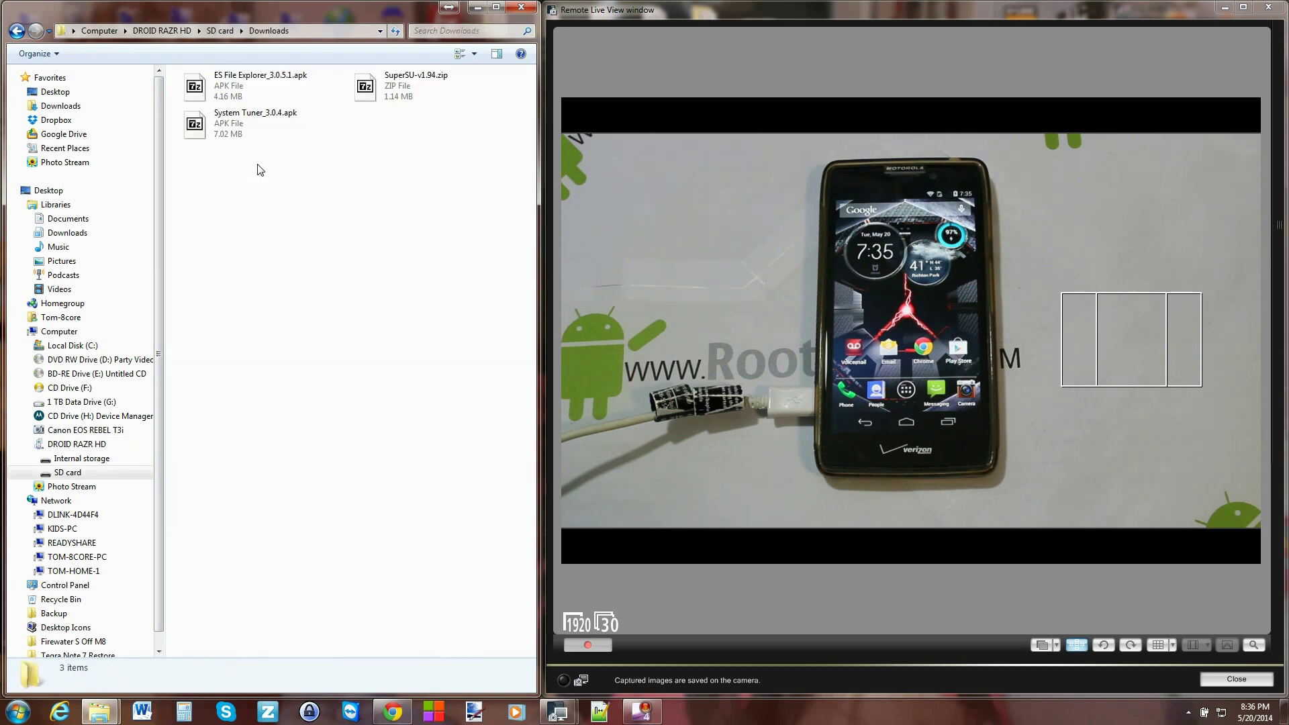
left_click(390, 86)
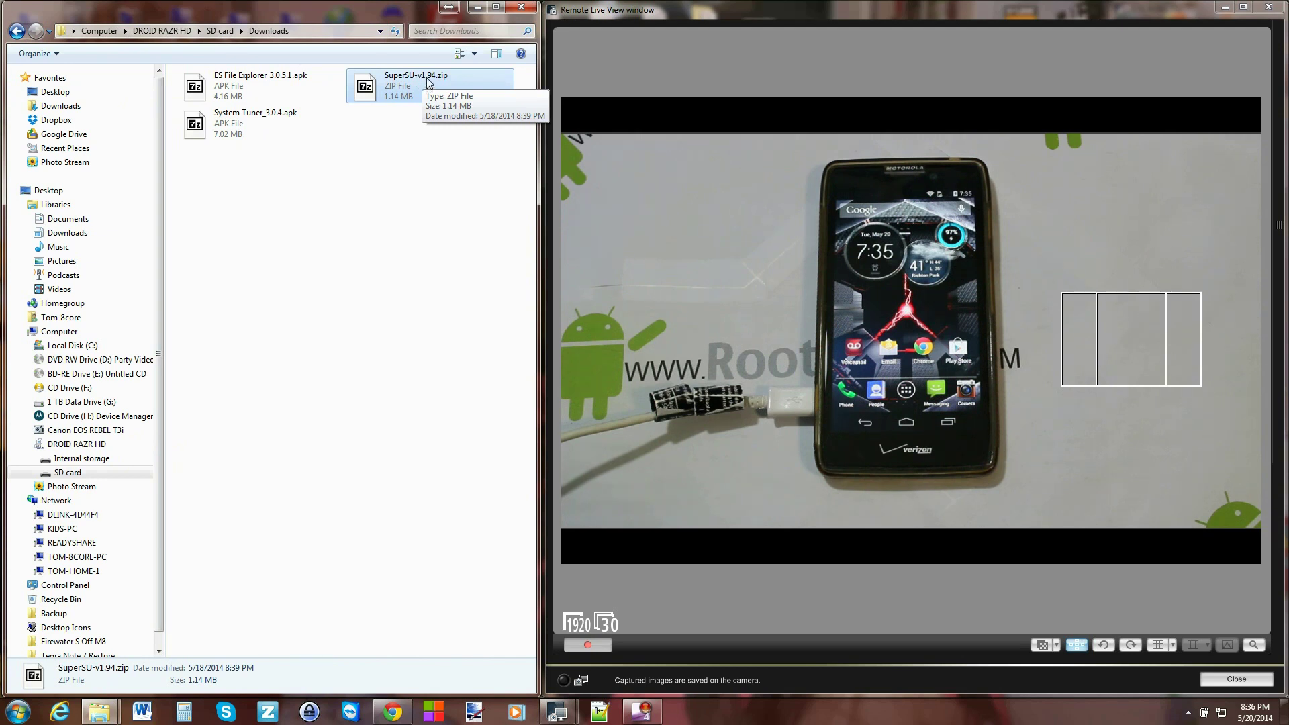
left_click(428, 195)
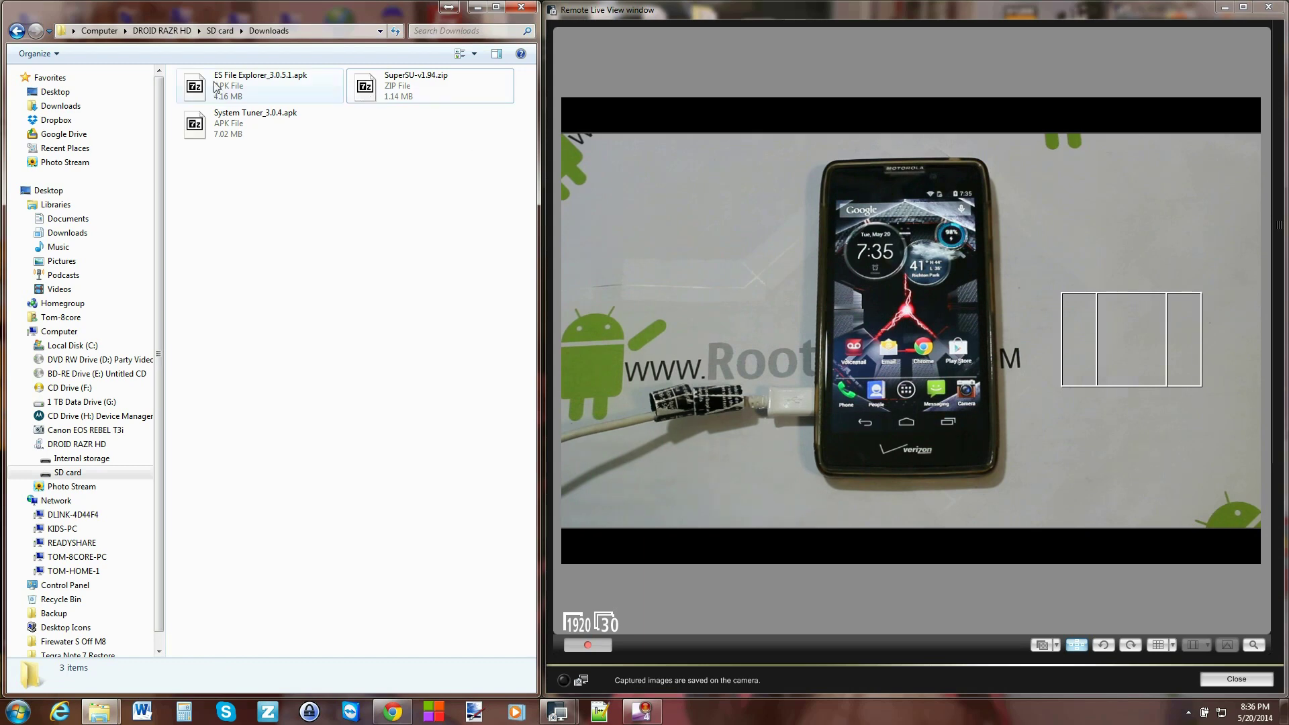
left_click(17, 32)
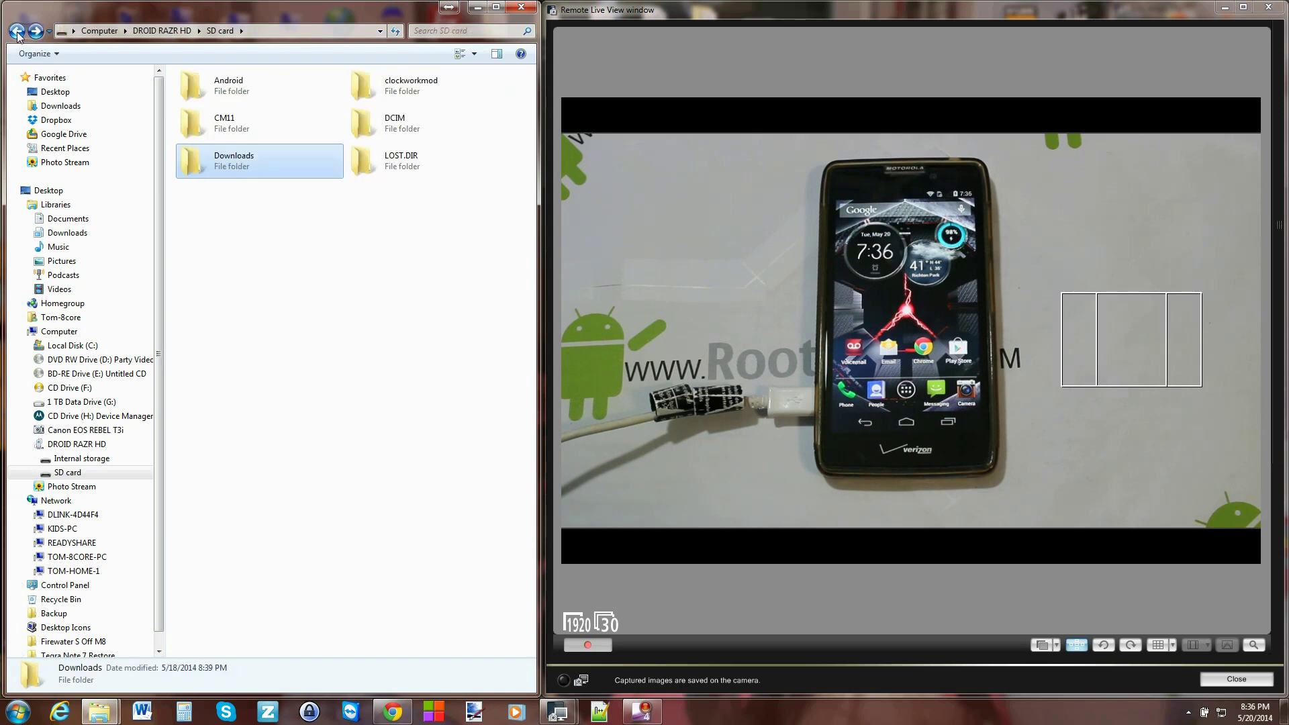
left_click(17, 31)
- In platform-tools, select xt926-KK-CWM-6048.img, adb.exe and fastboot.exe together
left_click(17, 32)
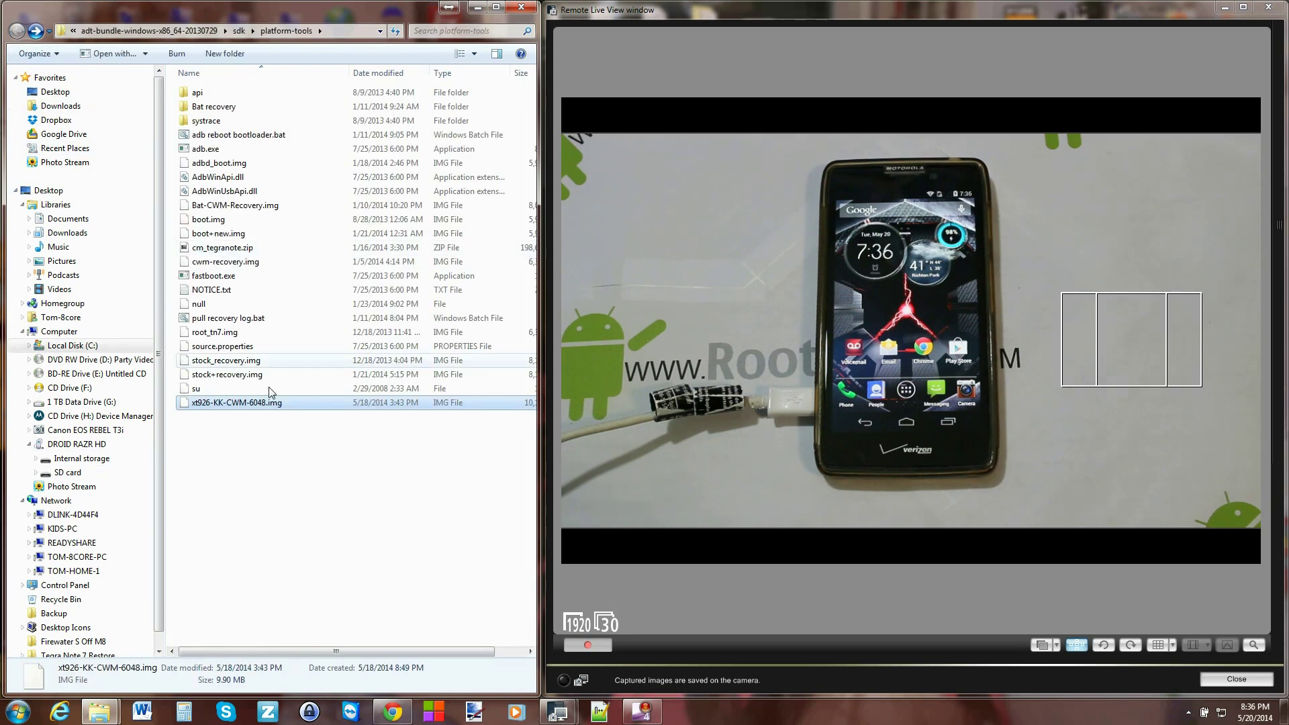
left_click(279, 406)
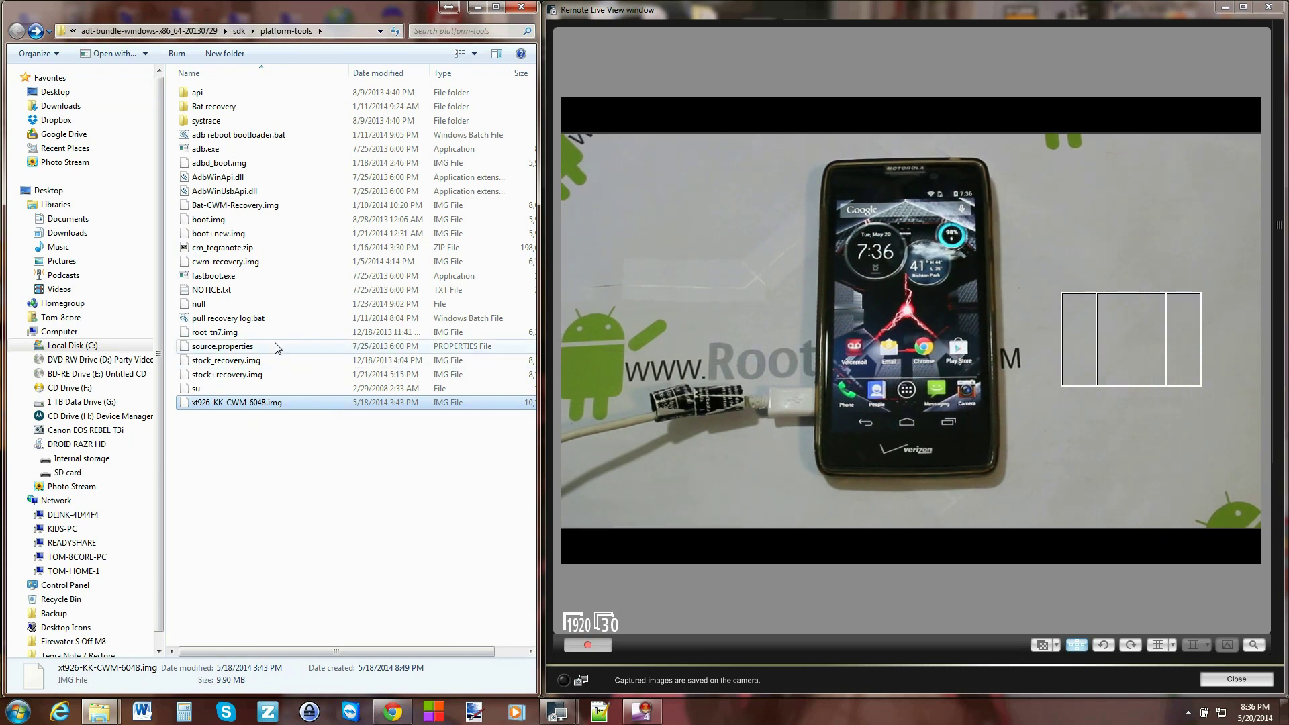
left_click(229, 152, "ctrl")
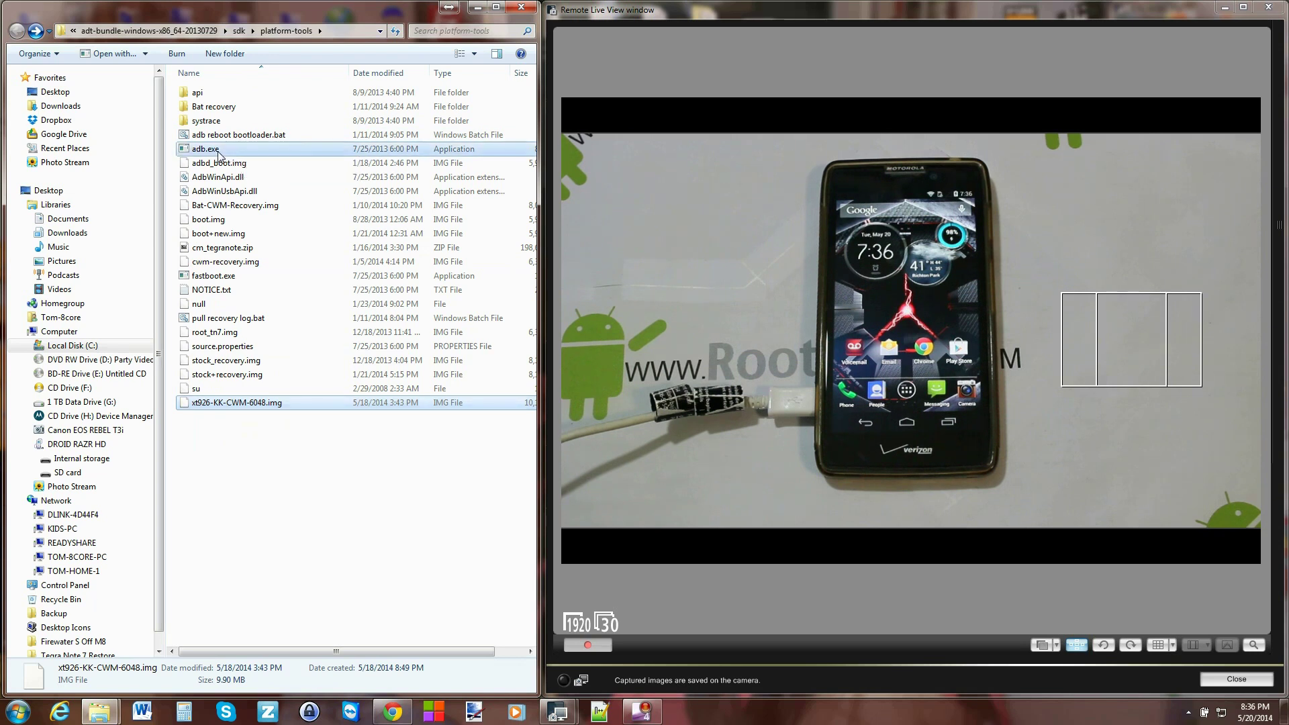
left_click(213, 279, "ctrl")
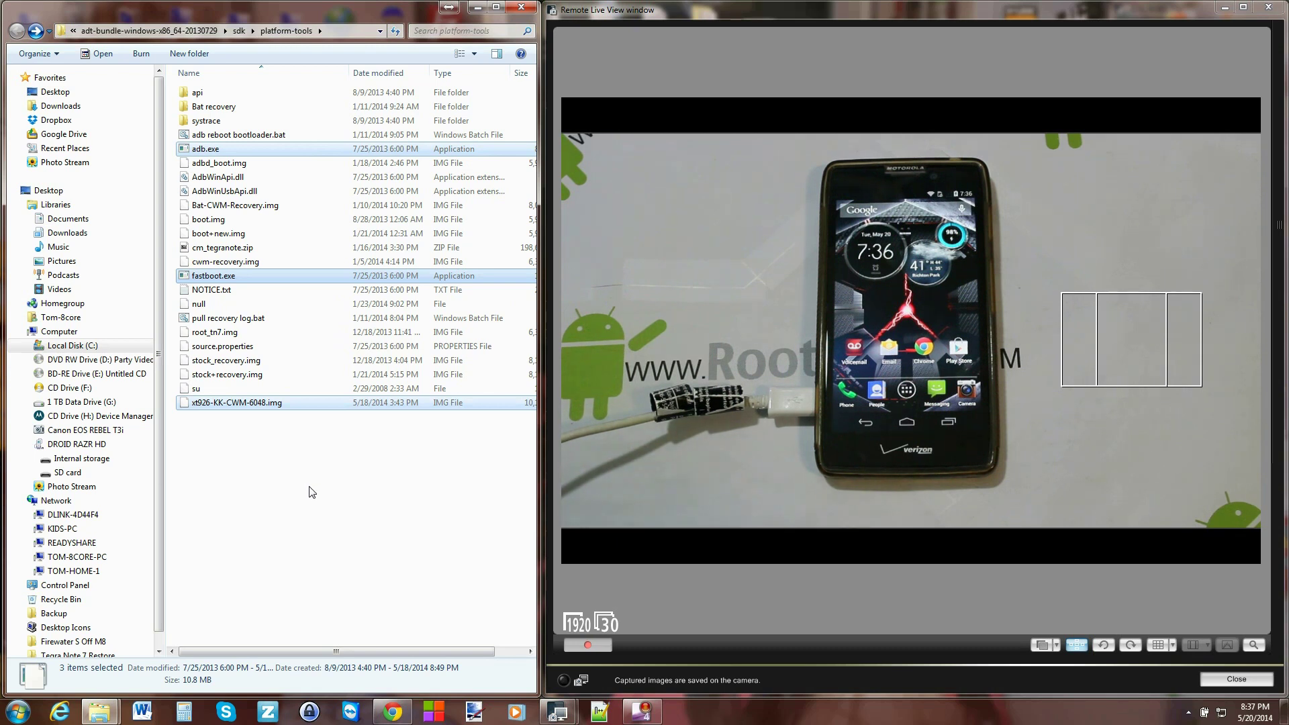
- Clear the selection and choose 'Open command window here' from the platform-tools folder's context menu
left_click(265, 454)
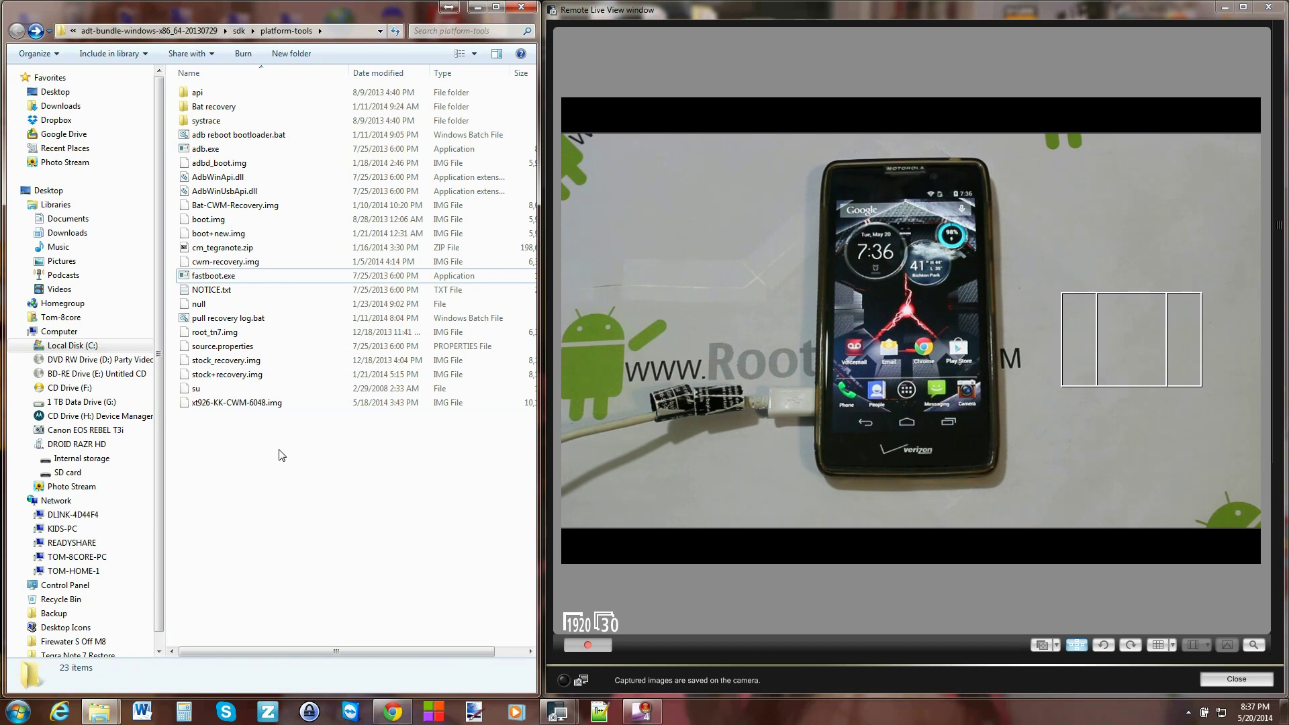
right_click(288, 461)
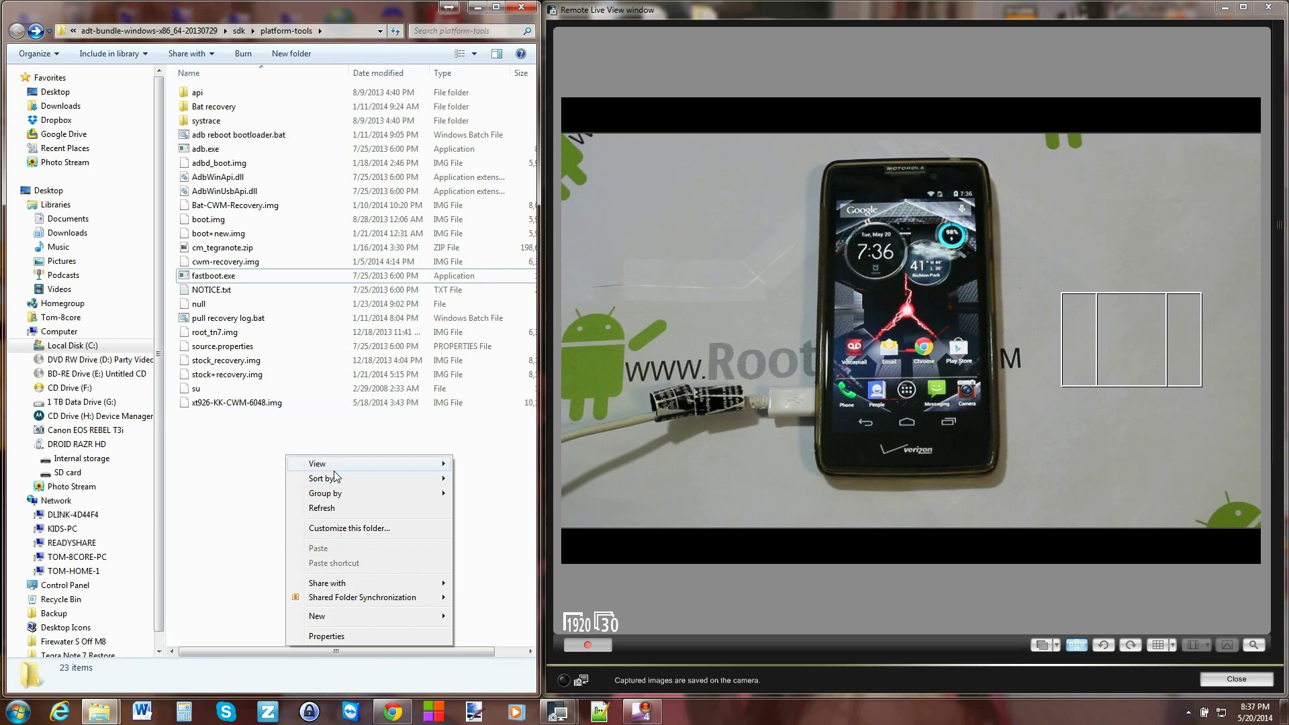
left_click(233, 510)
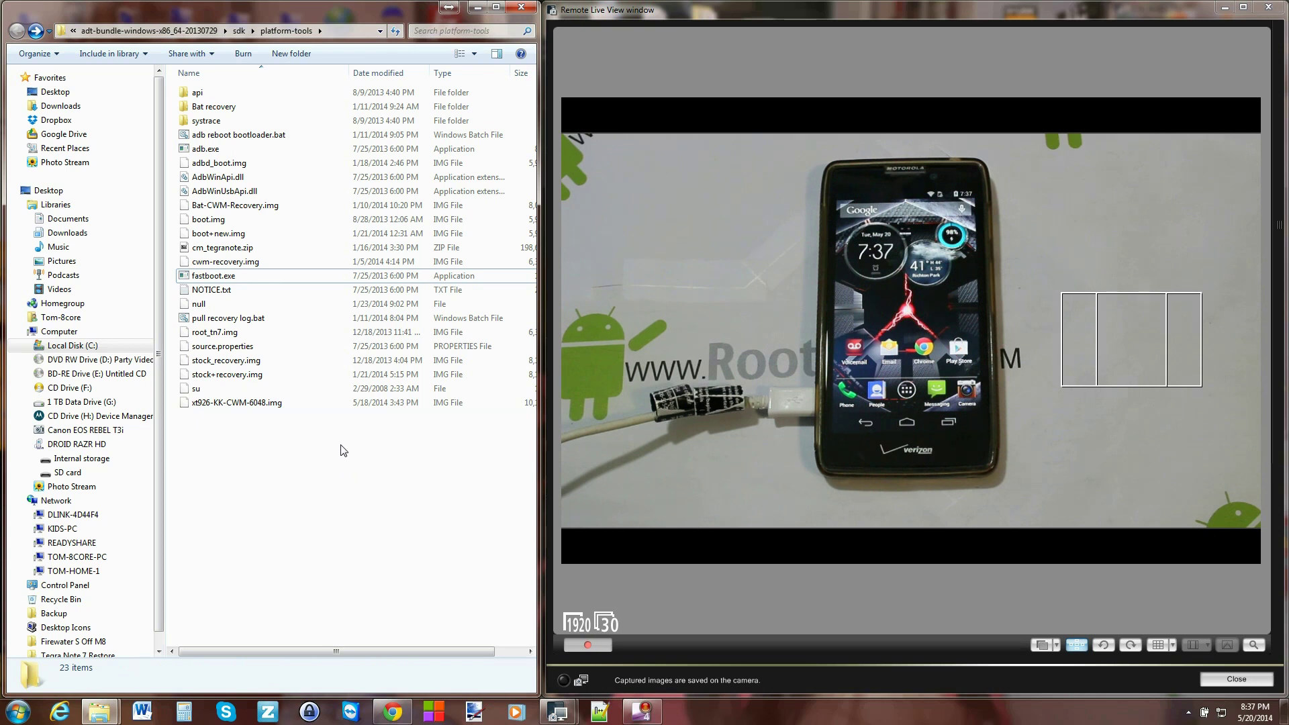
right_click(274, 461)
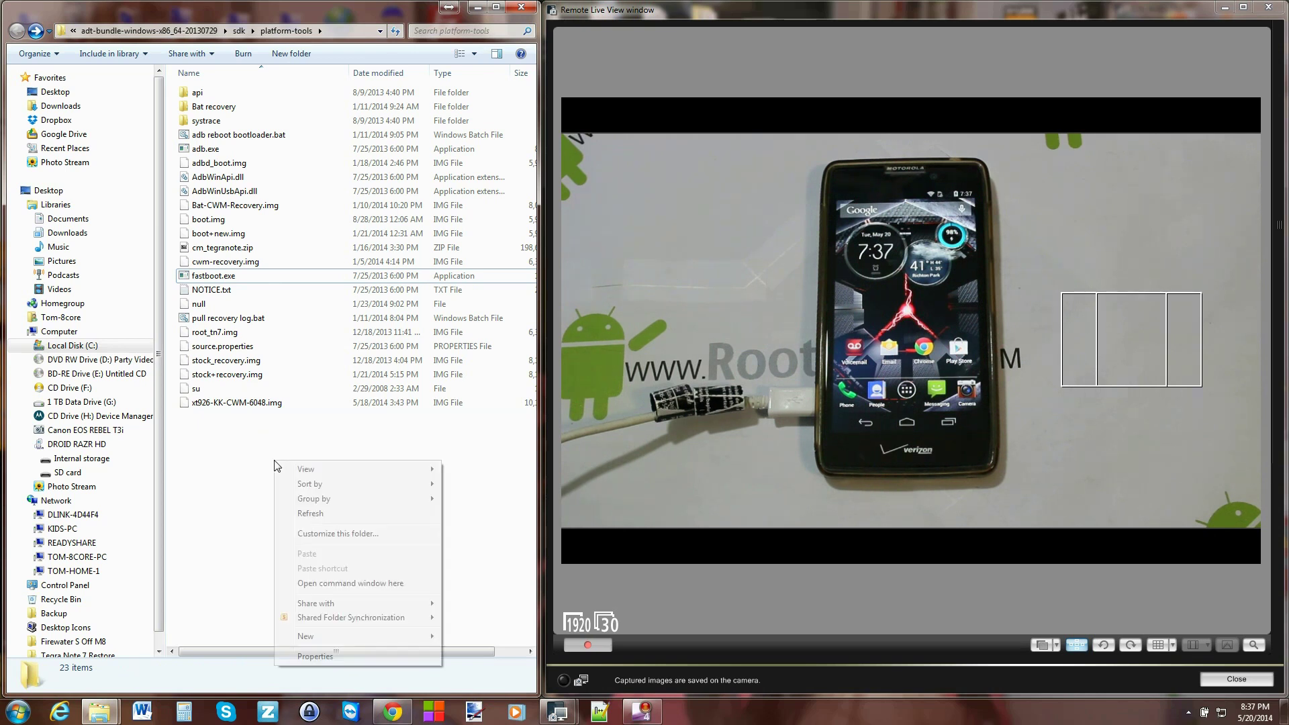
left_click(331, 588)
- Move the cmd window to the lower left and run 'adb devices' to list the phone
left_click_drag(405, 102, 411, 438)
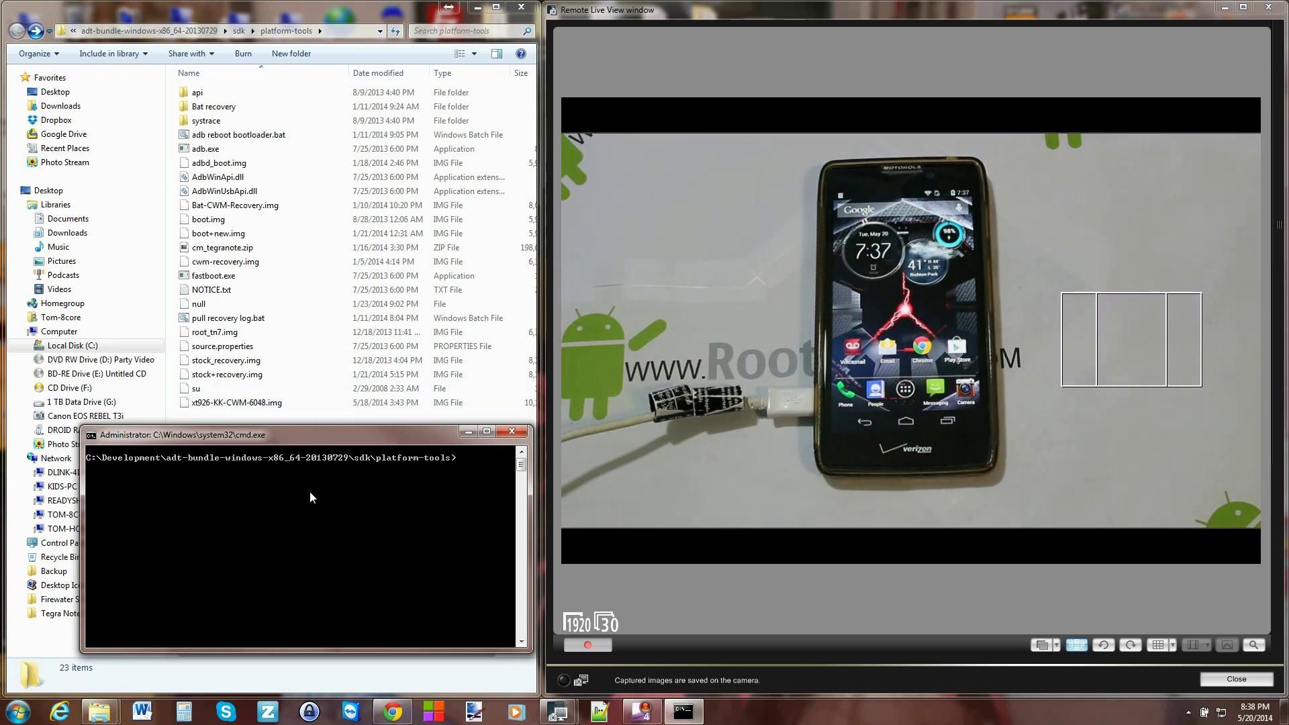
type("adb devices")
key("Return")
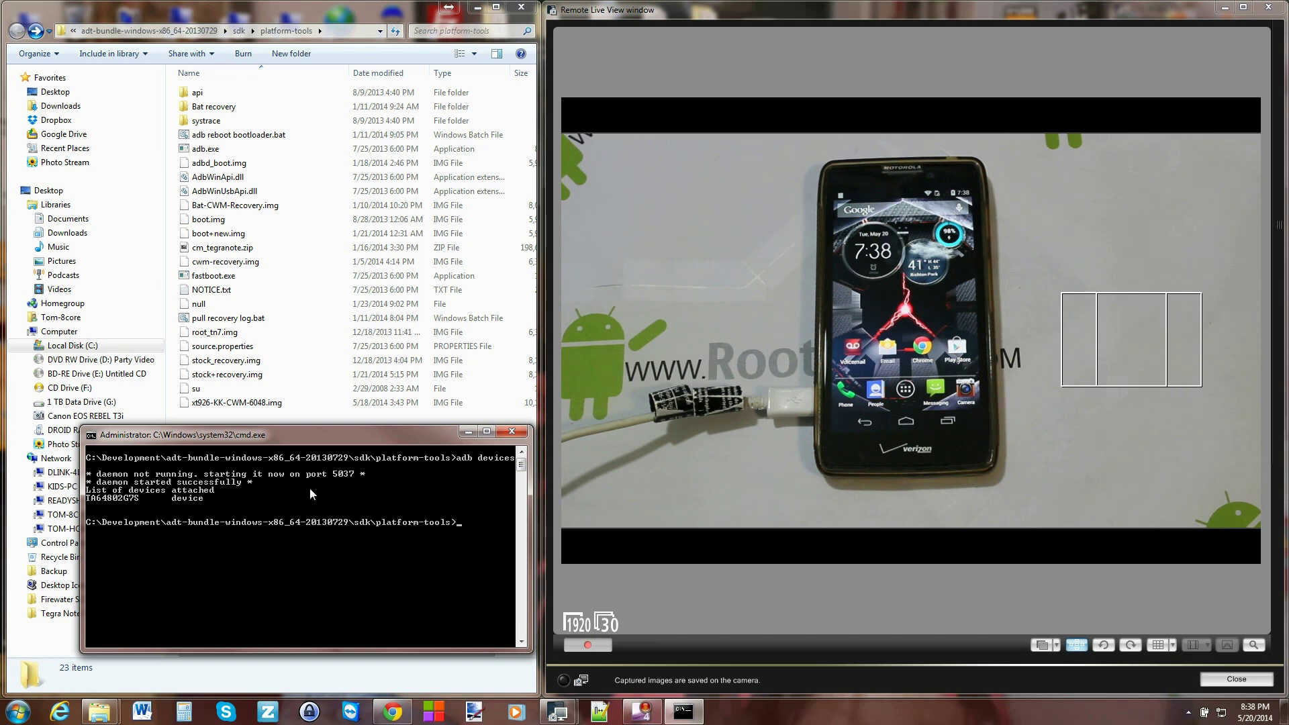
- Run 'adb reboot bootloader', then 'fastboot devices' to confirm the phone is in fastboot mode
type("adb reboot bootloader")
key("Return")
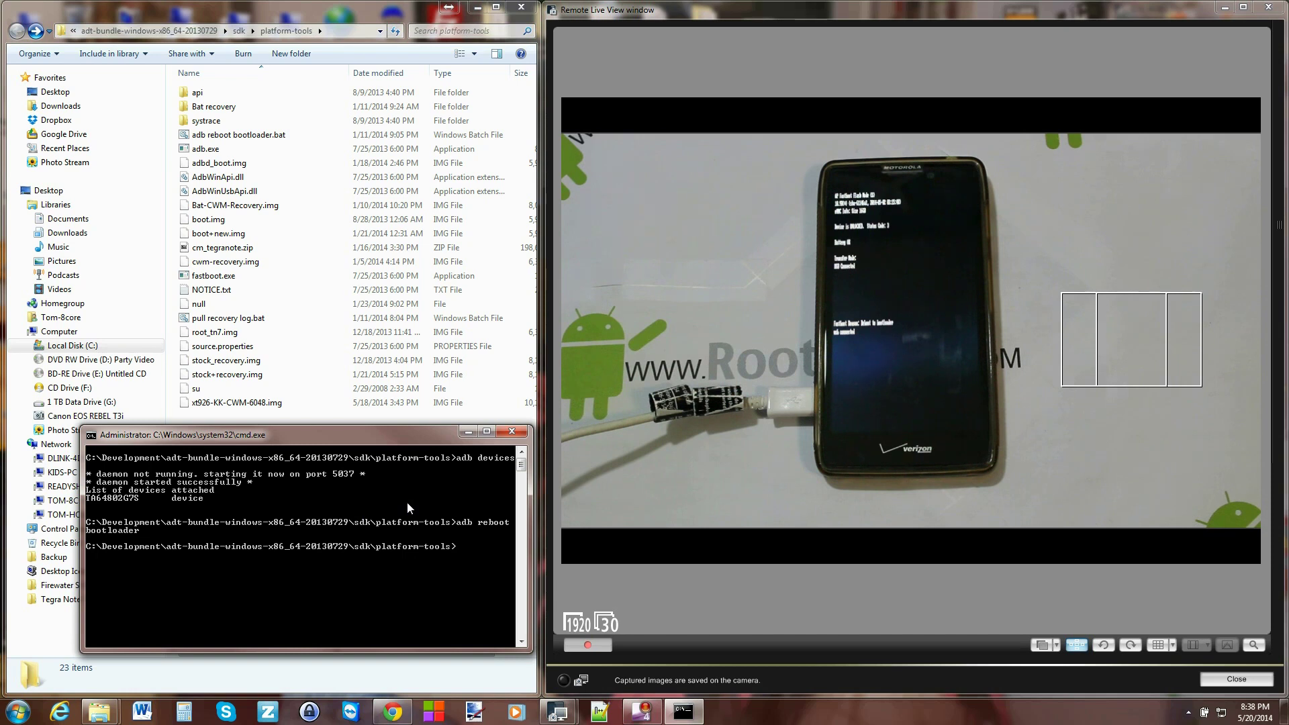
type("Fastboot devices")
key("Return")
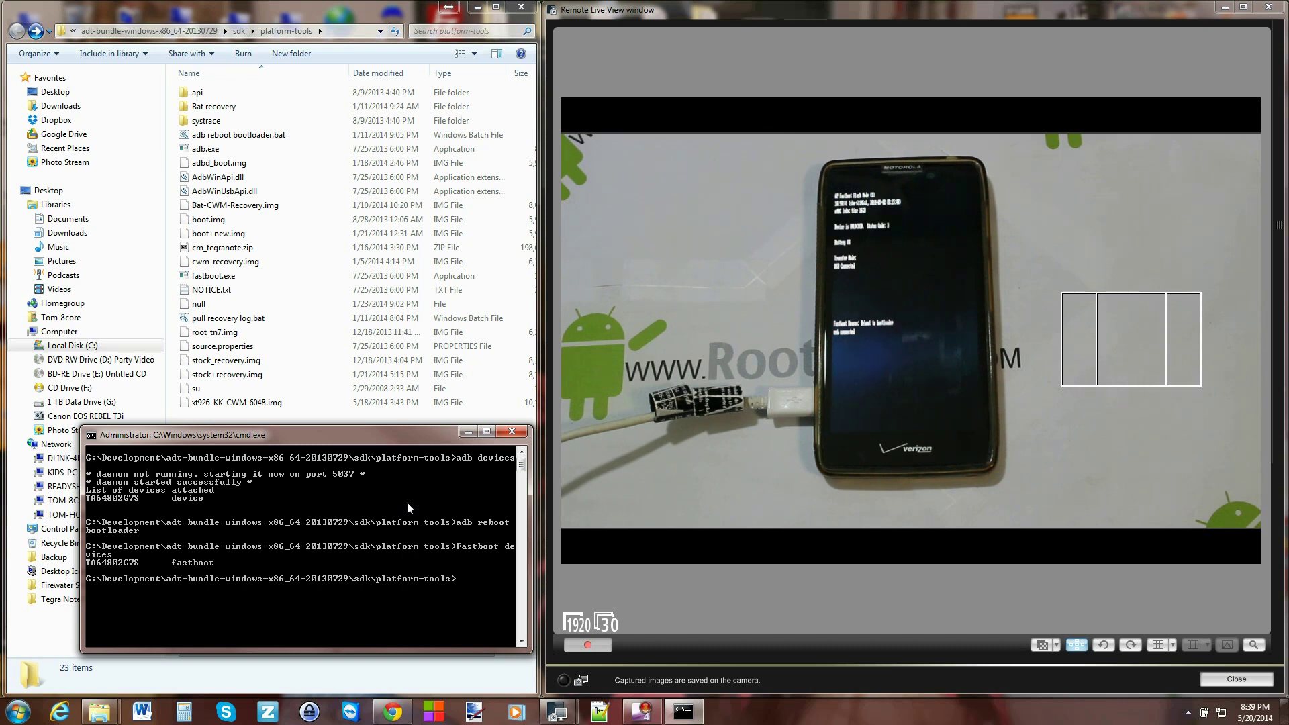
- Run 'fastboot flash recovery' with xt926-KK-CWM-6048.img dragged in as the image path
type("fastboot flash recovery")
left_click(266, 402)
left_click_drag(266, 404, 239, 599)
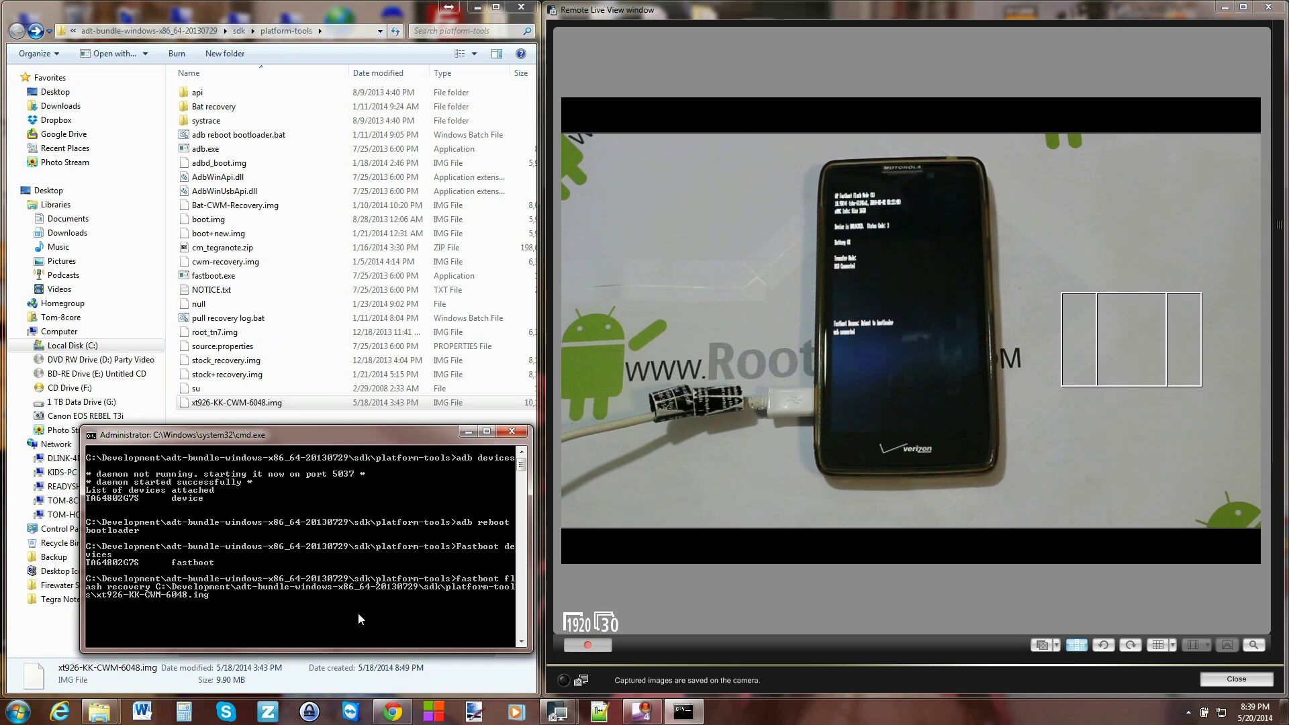
key("Return")
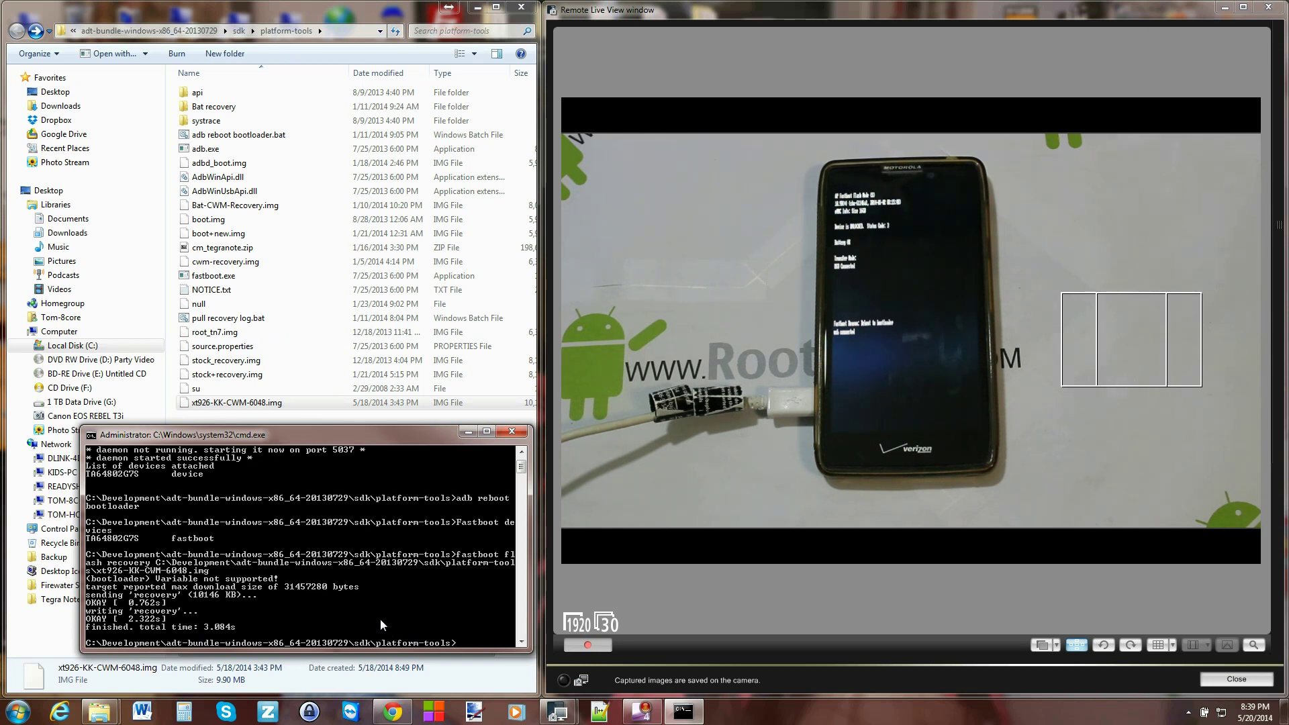
- Close the Command Prompt window
left_click(520, 435)
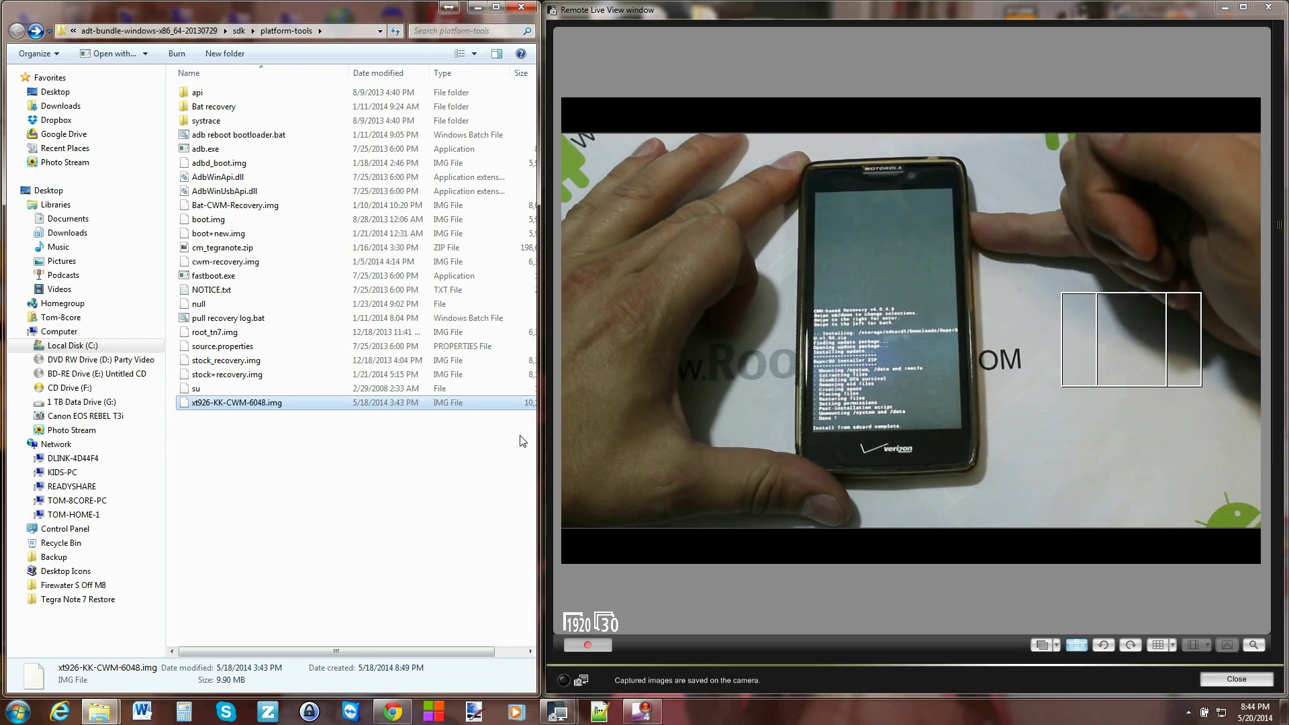
- Focus Canon EOS Utility's Remote Live View to watch the phone reboot
left_click(1030, 391)
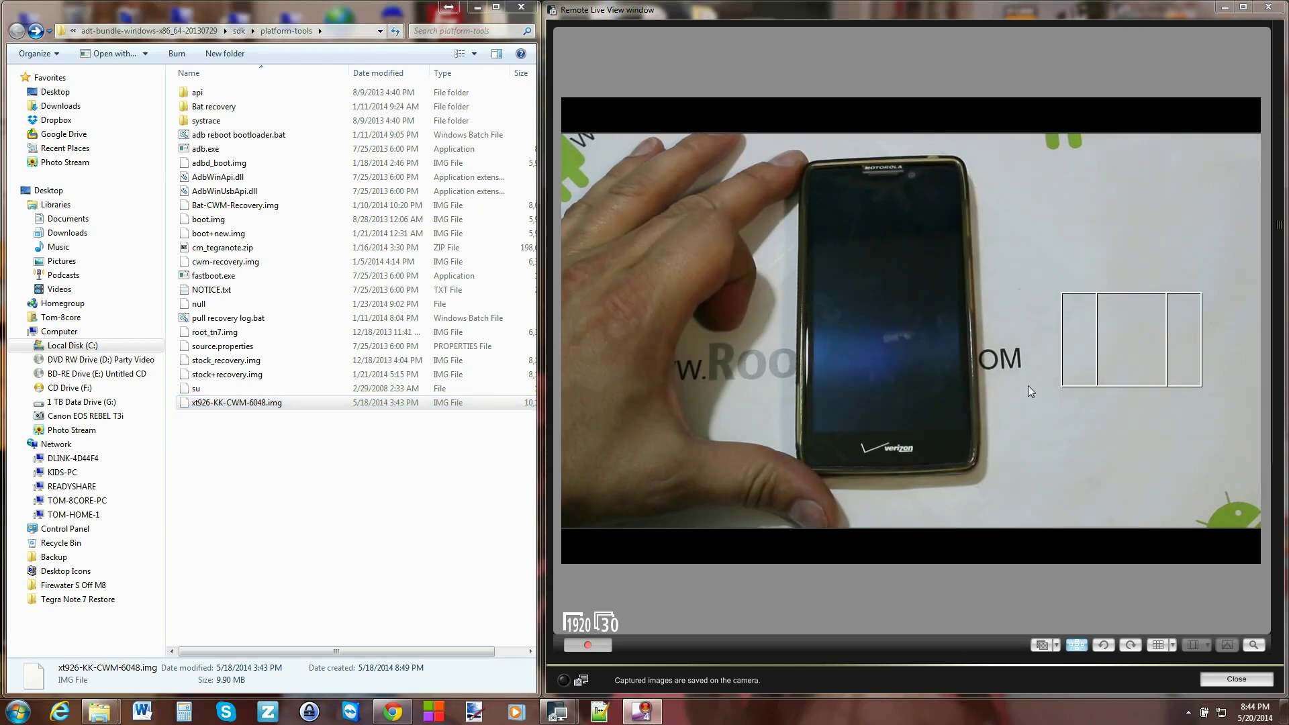